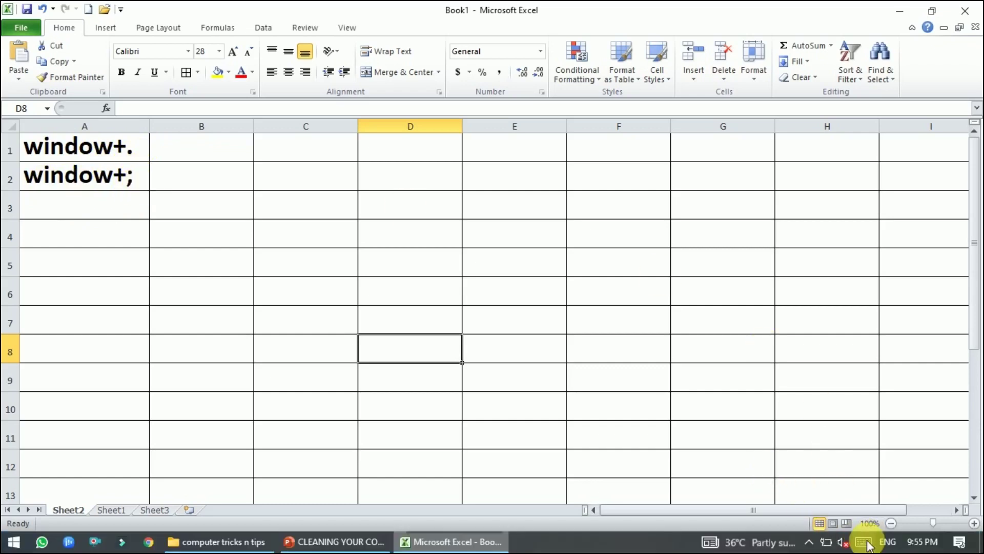
# Bring up the on-screen touch keyboard, then dismiss it to restore the full grid.
pyautogui.click(869, 545)
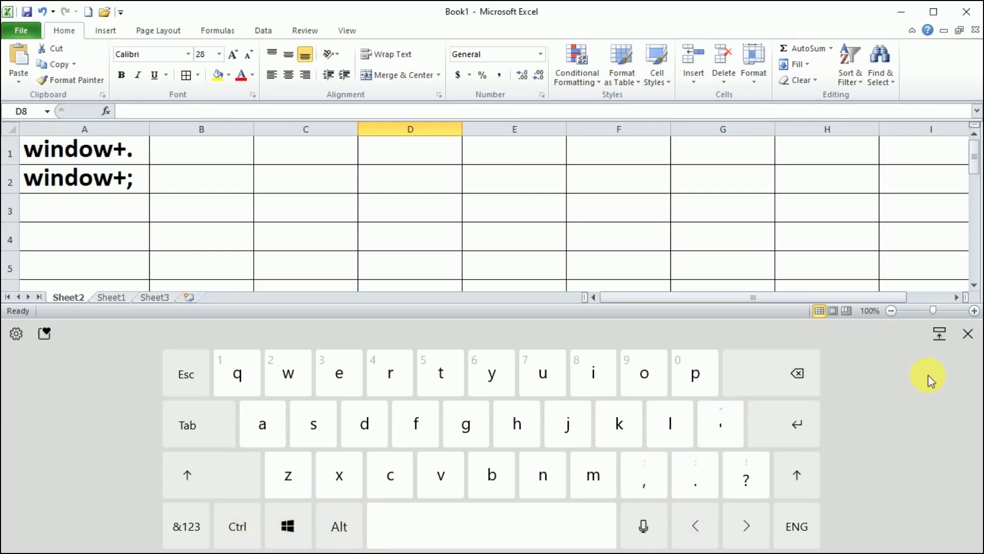
pyautogui.click(967, 333)
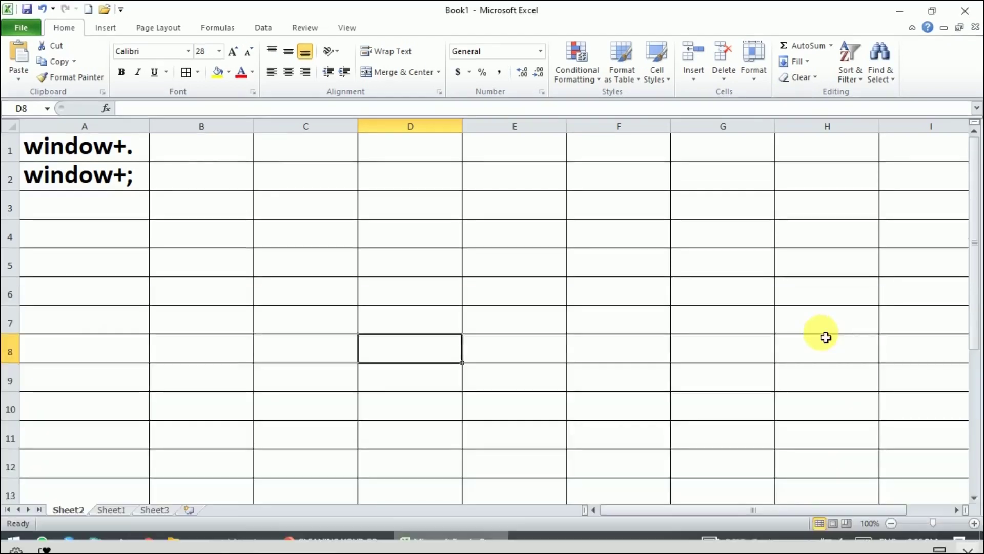
# Insert a heart emoji into cell C1 using the emoji panel.
pyautogui.click(282, 151)
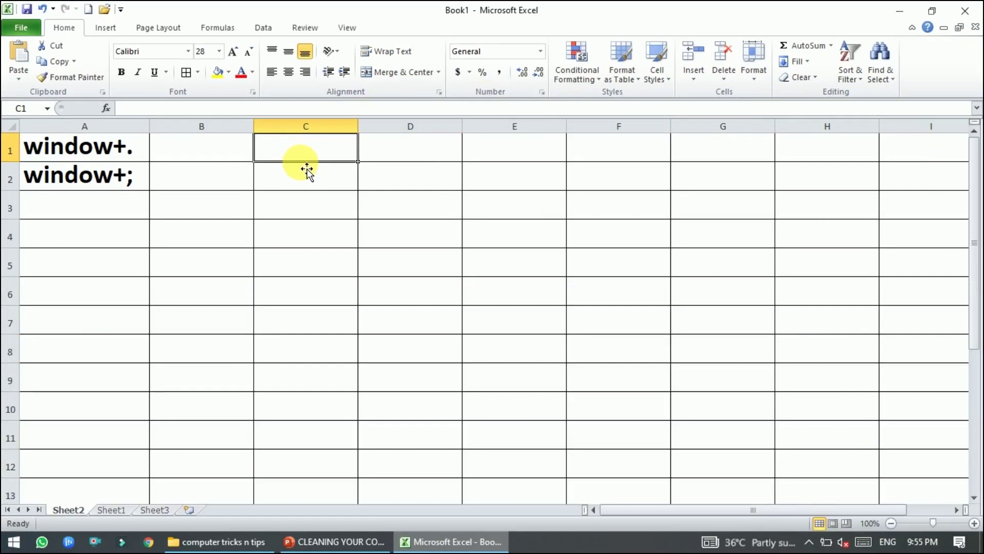
pyautogui.press('super+period')
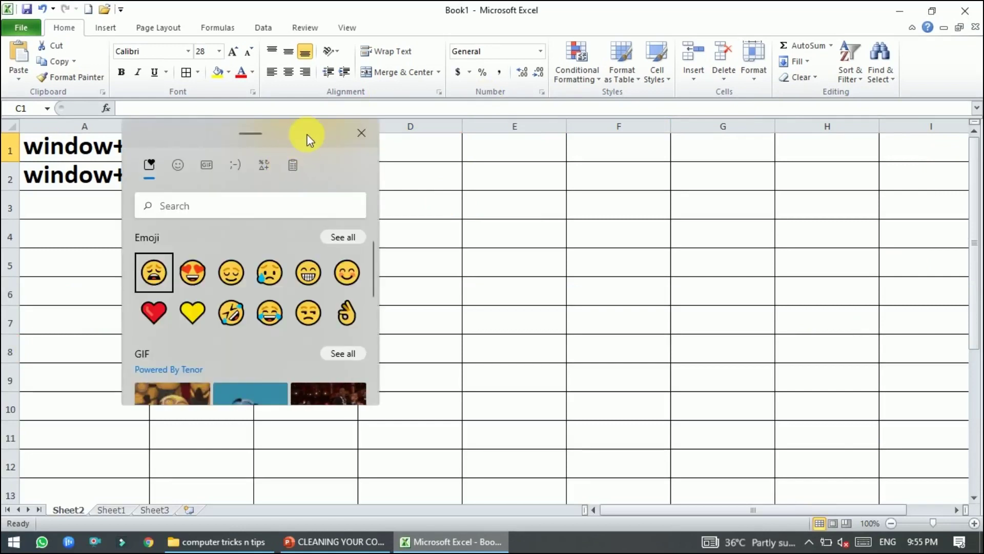
pyautogui.moveTo(309, 137); pyautogui.dragTo(630, 161)
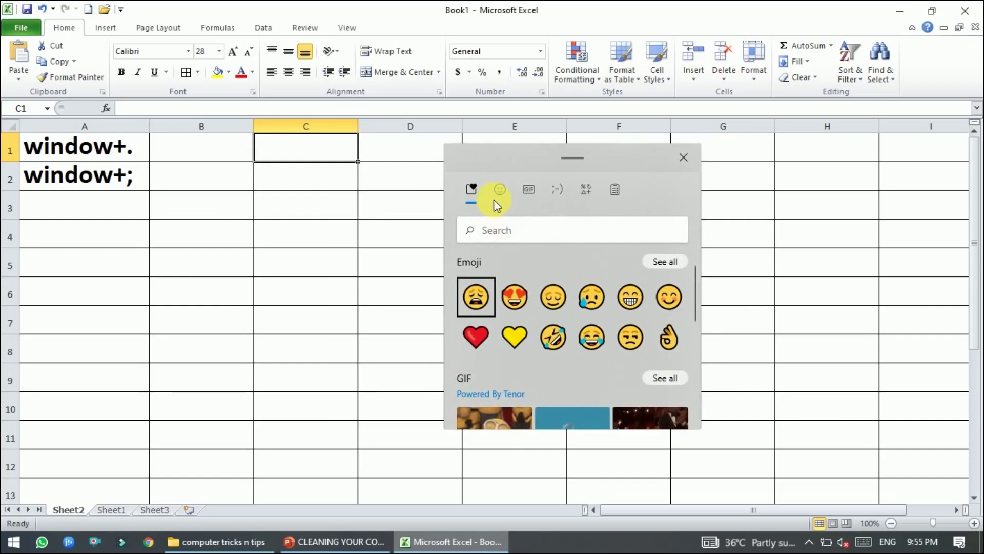
pyautogui.click(496, 189)
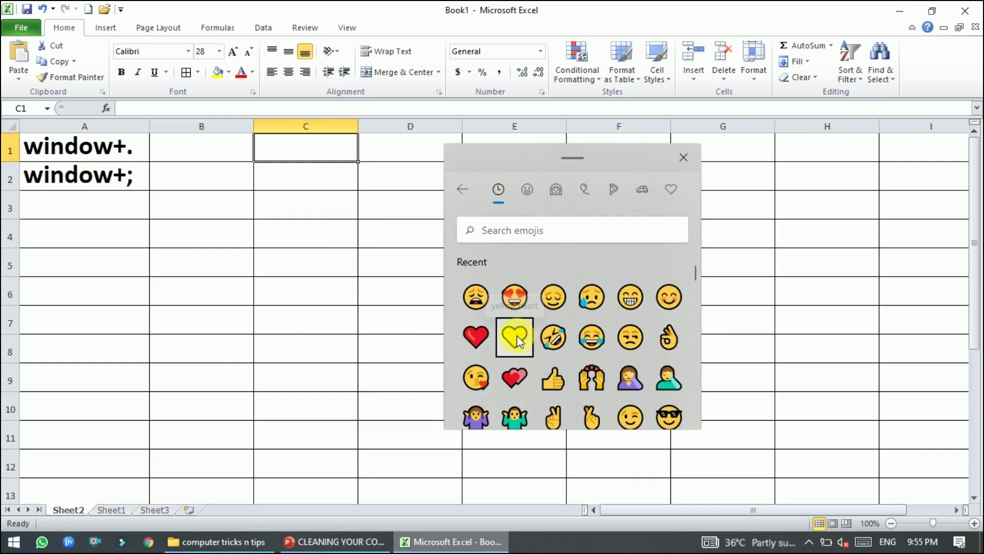
pyautogui.click(515, 336)
pyautogui.click(684, 157)
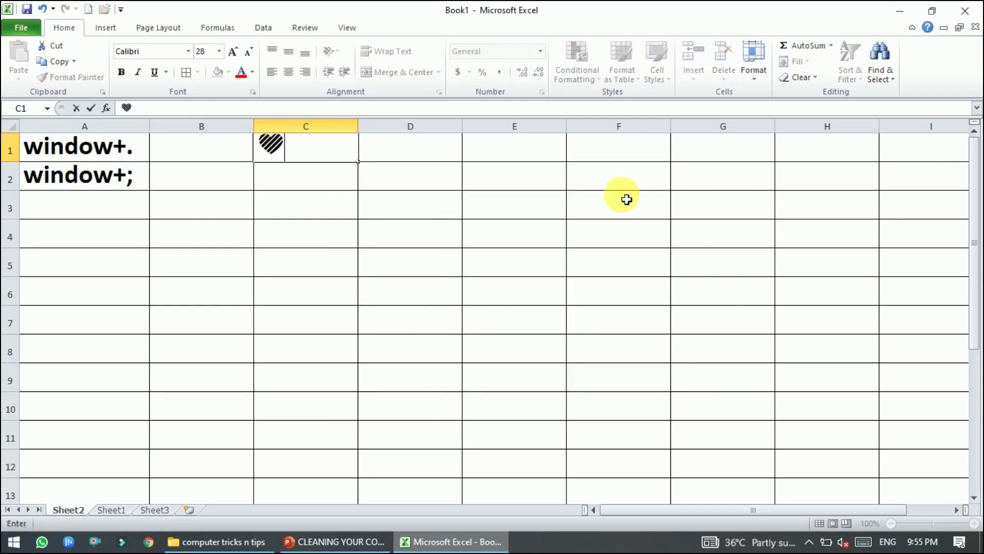
pyautogui.click(327, 180)
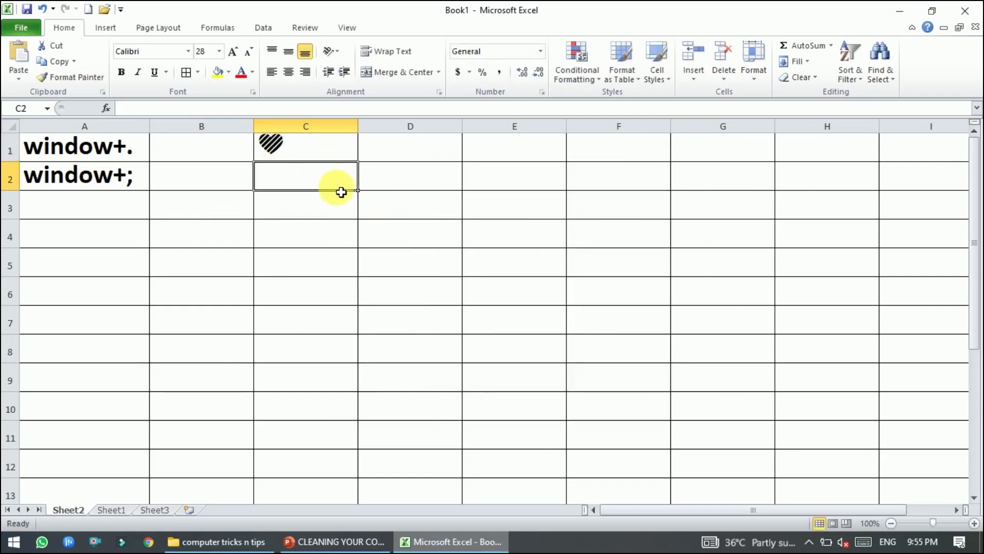
# Insert an ok-hand emoji into cell C2.
pyautogui.press('super+semicolon')
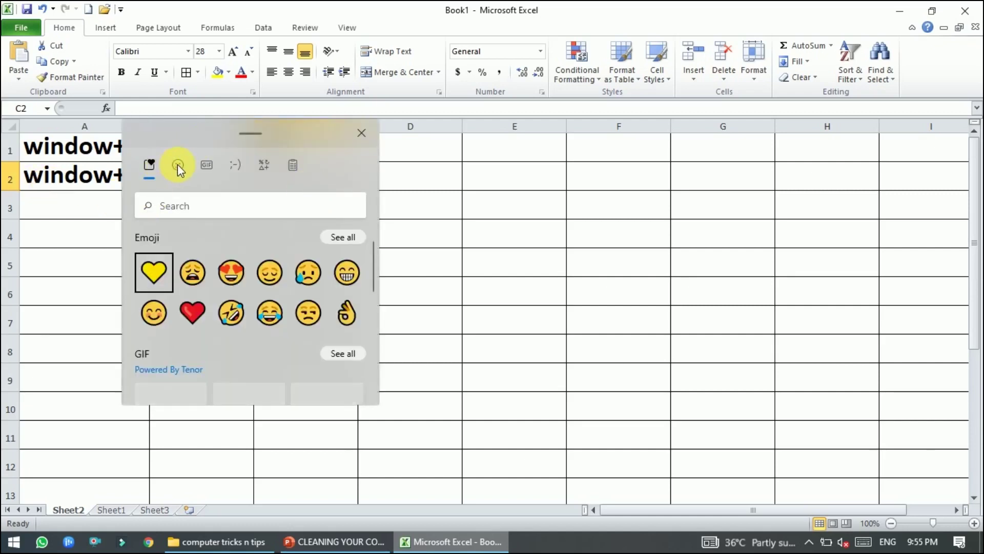
pyautogui.click(178, 165)
pyautogui.moveTo(332, 153); pyautogui.dragTo(569, 161)
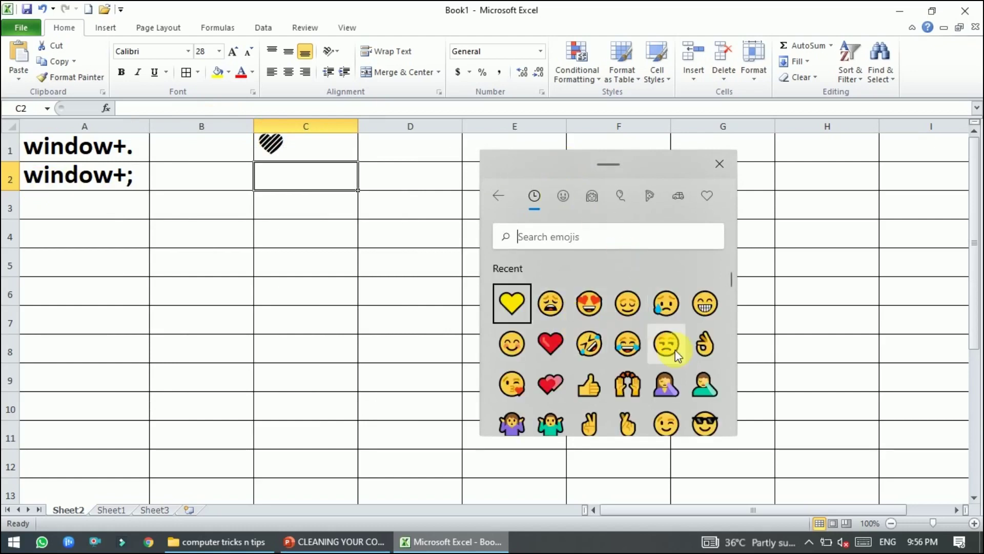
pyautogui.scroll(-2, 573, 375)
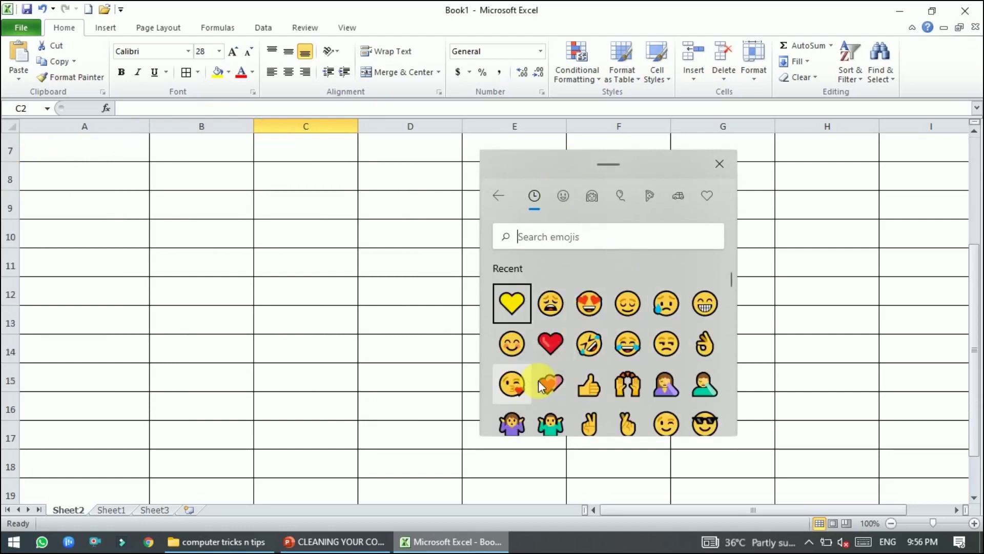
pyautogui.click(705, 338)
pyautogui.click(719, 163)
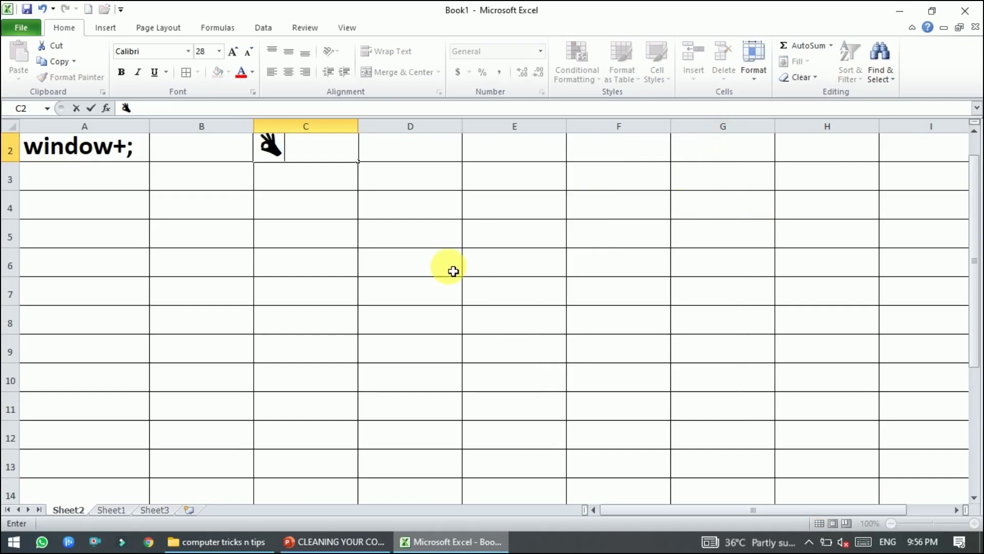
pyautogui.scroll(1, 431, 269)
# Commit the C2 emoji and make rows 1 and 2 taller.
pyautogui.click(488, 260)
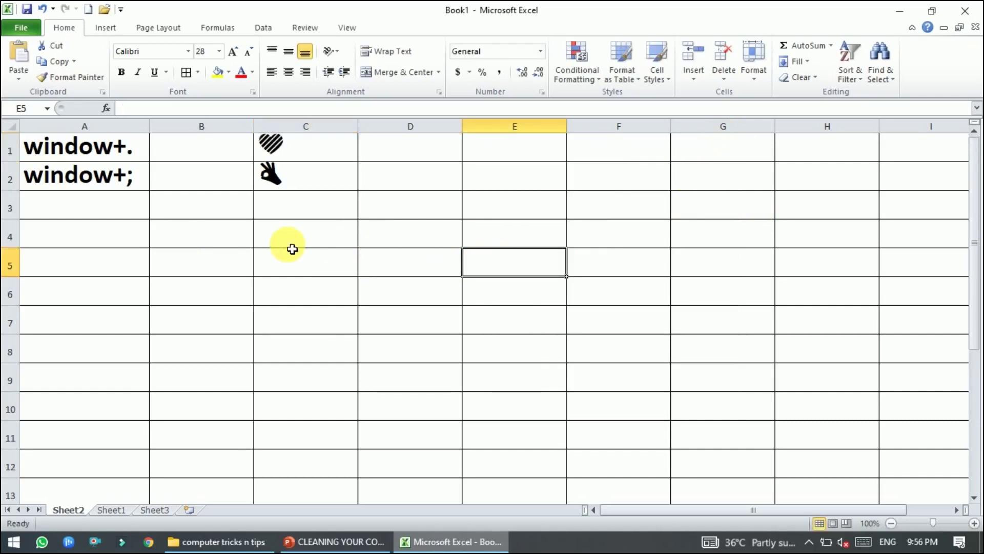
pyautogui.moveTo(10, 190); pyautogui.dragTo(10, 211)
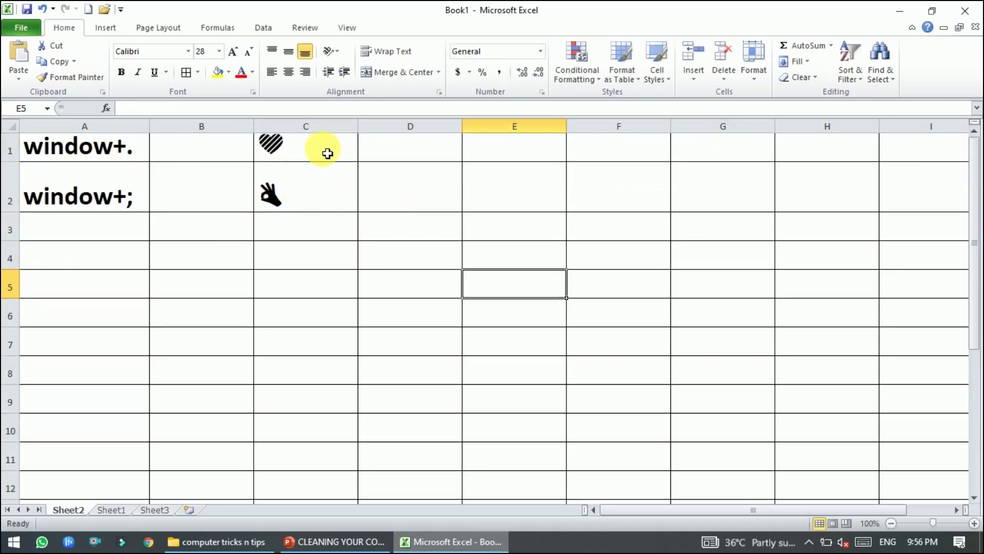
pyautogui.moveTo(10, 161); pyautogui.dragTo(9, 177)
pyautogui.click(268, 218)
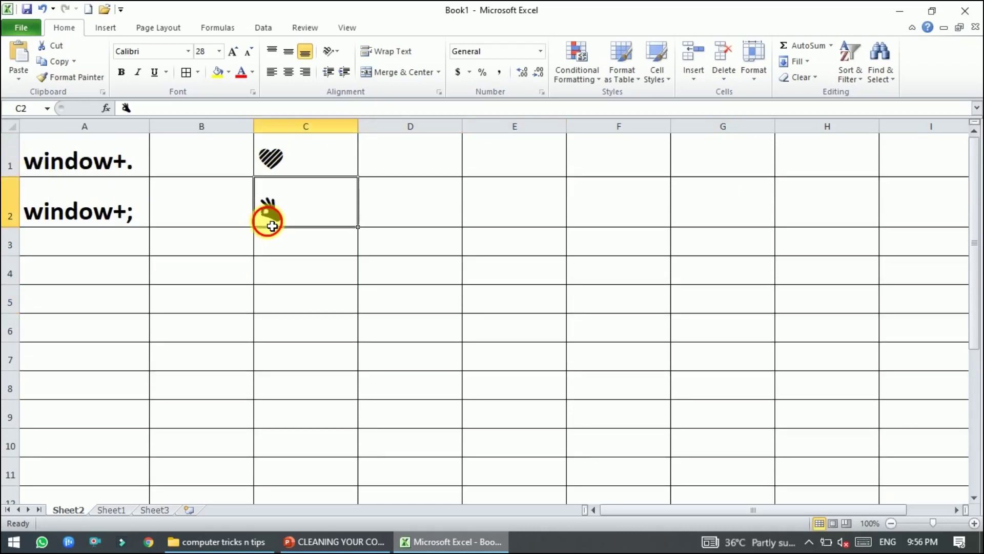
# Add a heart-eyes emoji to cell D1.
pyautogui.click(400, 160)
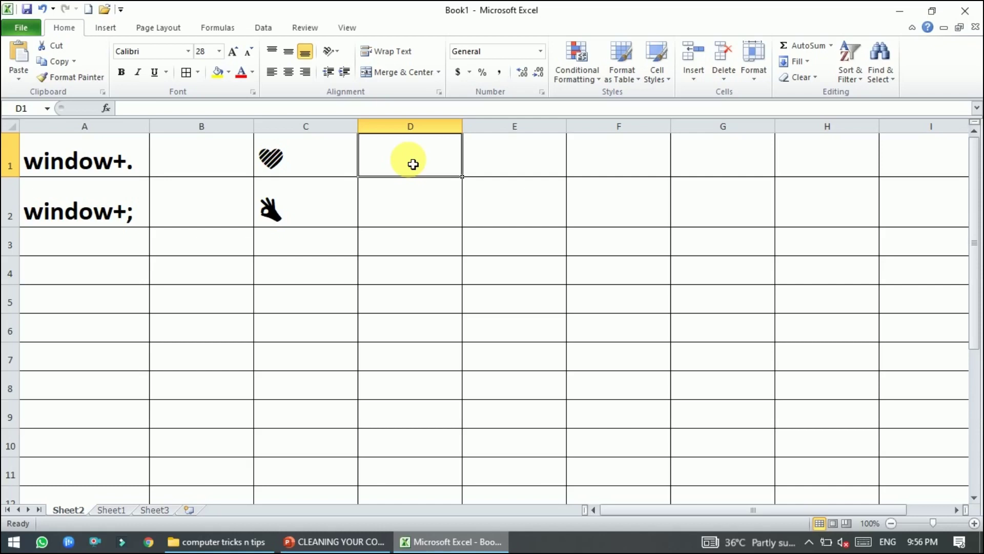
pyautogui.press('super+period')
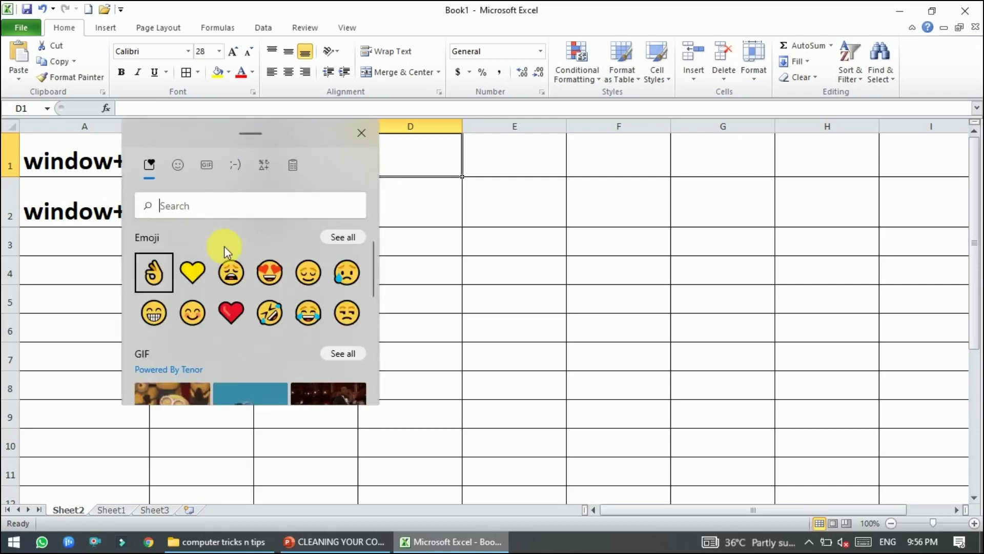
pyautogui.click(267, 272)
pyautogui.click(362, 133)
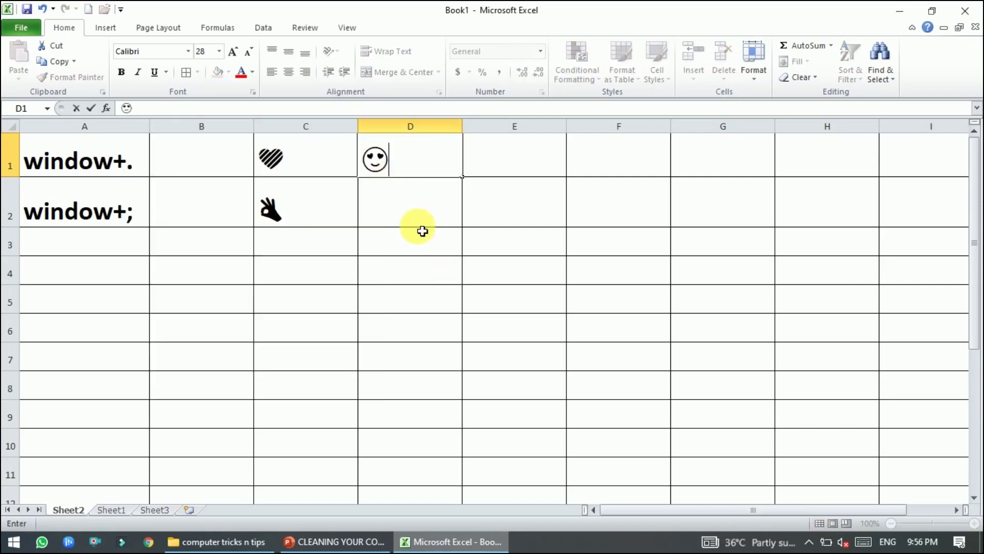
pyautogui.click(416, 221)
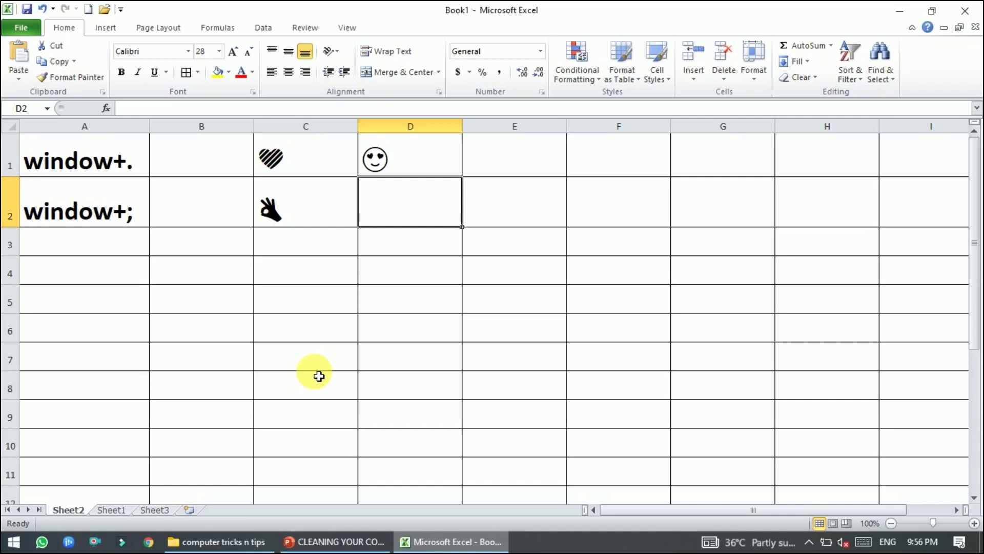
# Go to Sheet1's marks table and select rohit's Result cell F3.
pyautogui.click(110, 509)
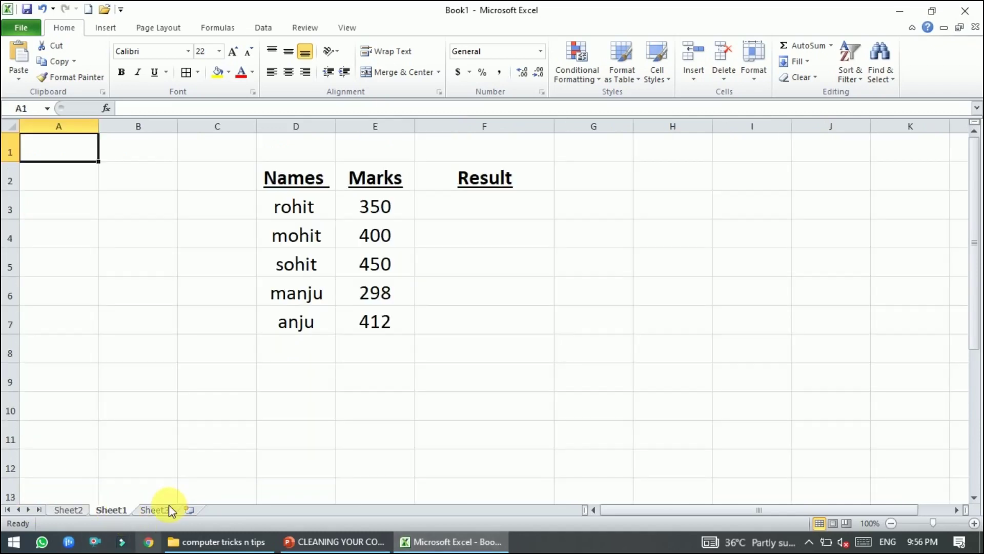
pyautogui.click(543, 431)
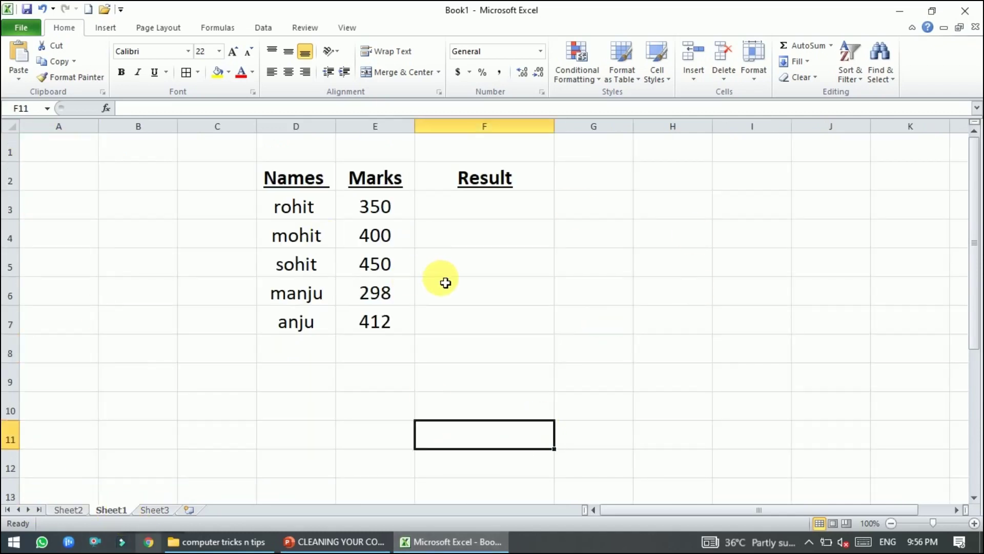
pyautogui.click(463, 204)
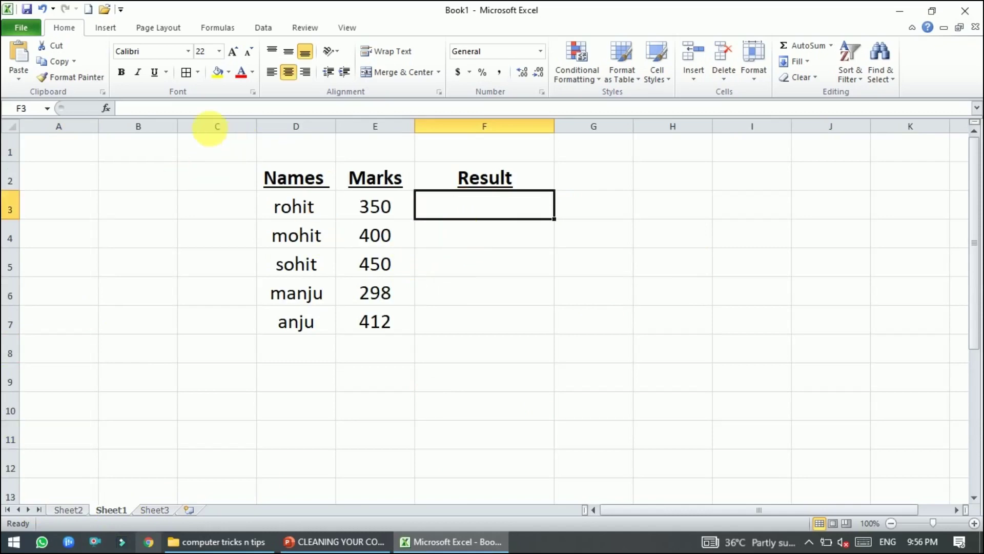
# Write =IF(E3>=400, "Pass", "Fail") in F3, capitalising Pass.
pyautogui.click(286, 114)
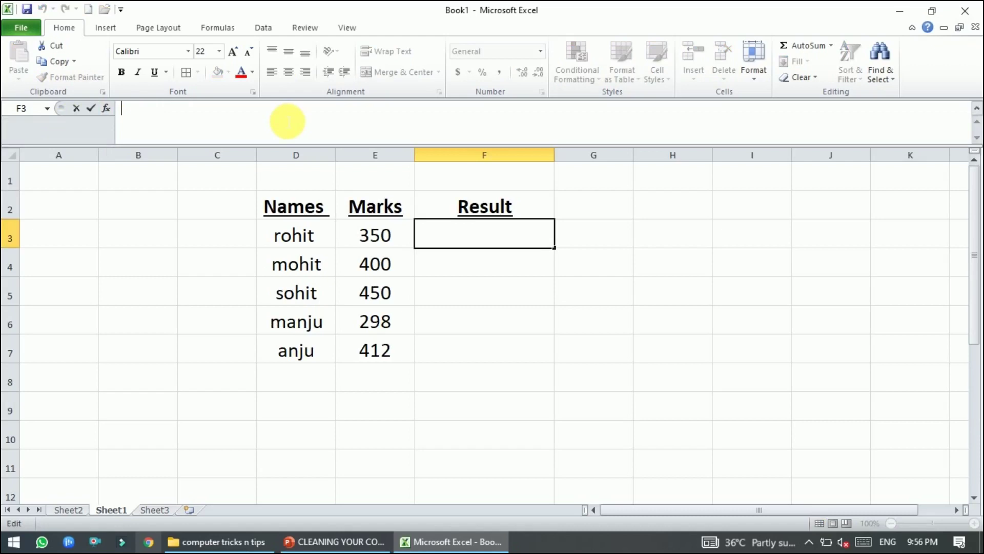
pyautogui.write('=if')
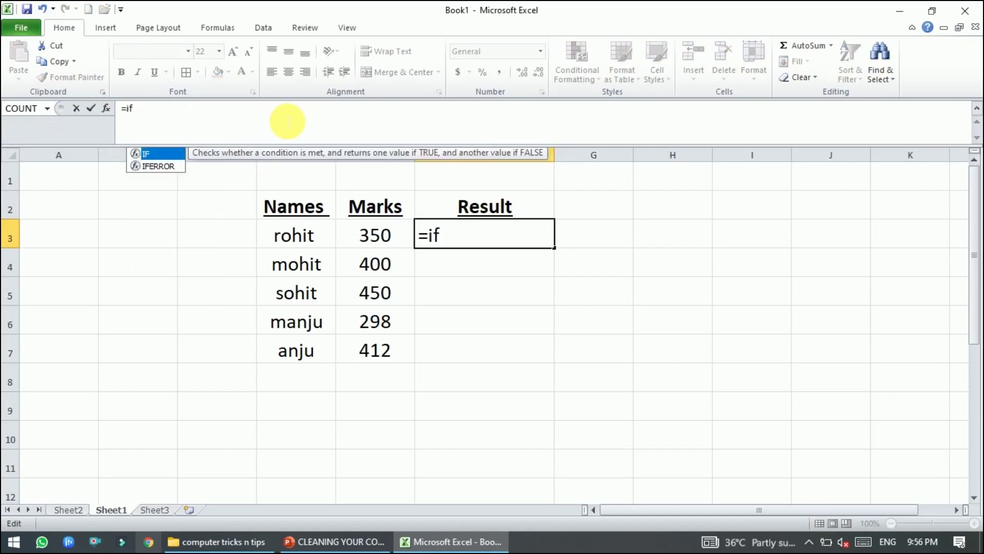
pyautogui.write('(')
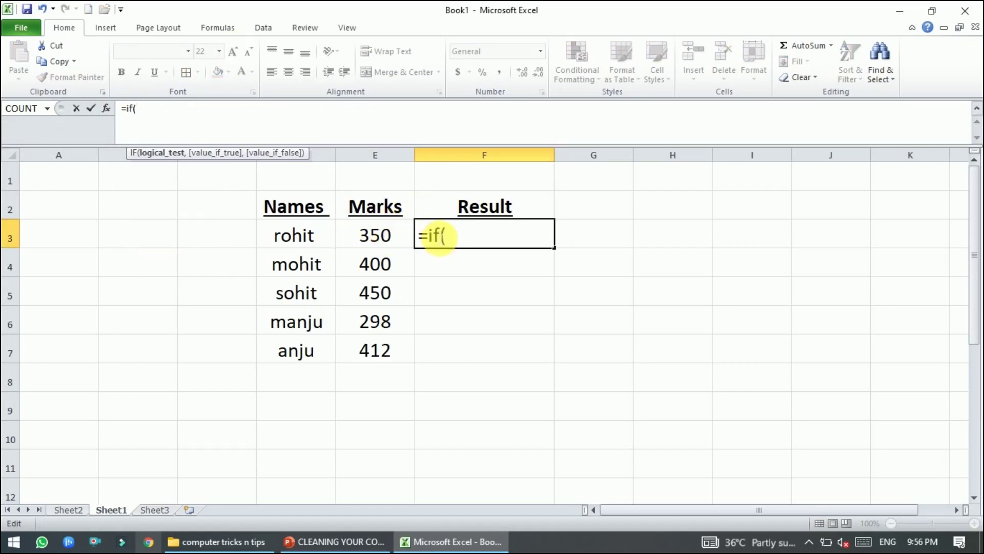
pyautogui.write('e3')
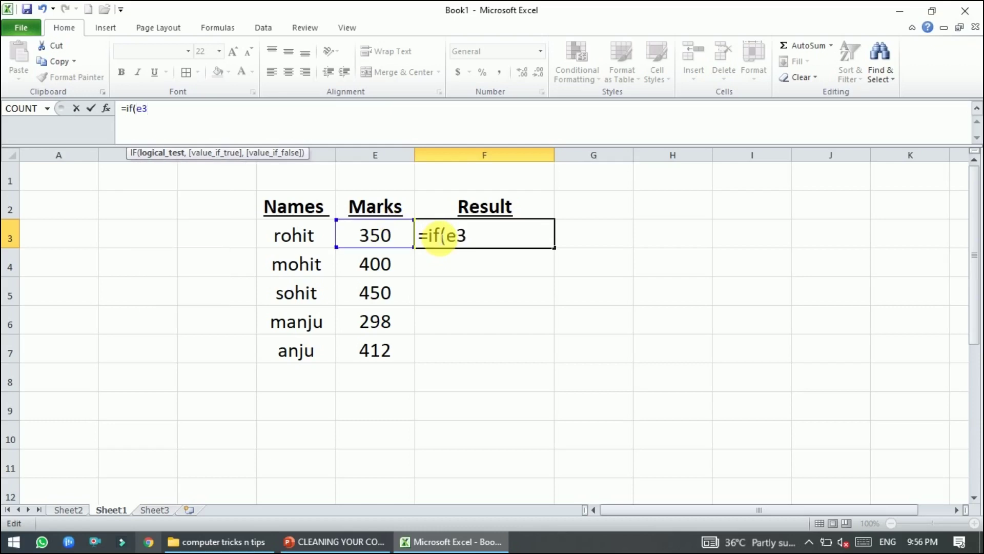
pyautogui.write('>=')
pyautogui.write('400')
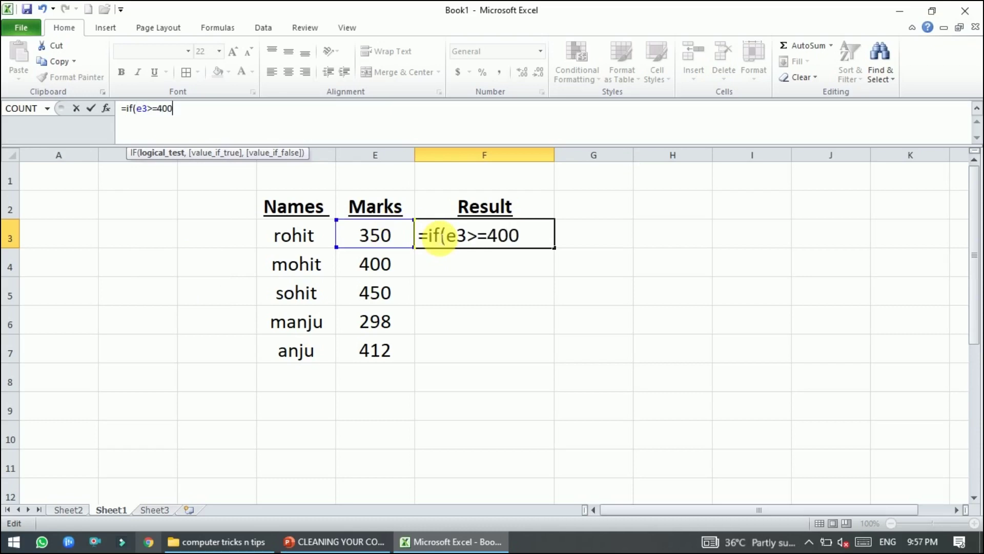
pyautogui.write(', ""')
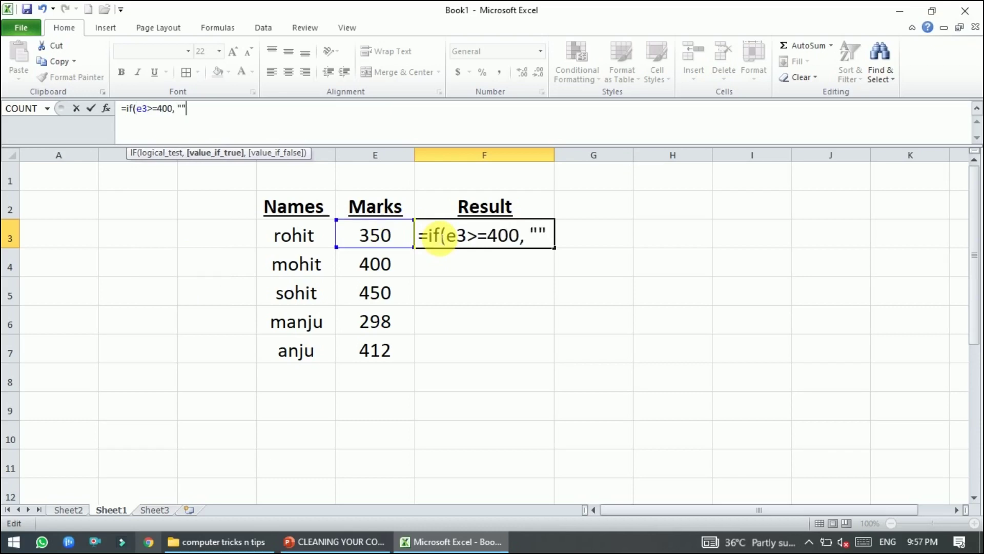
pyautogui.write('pass')
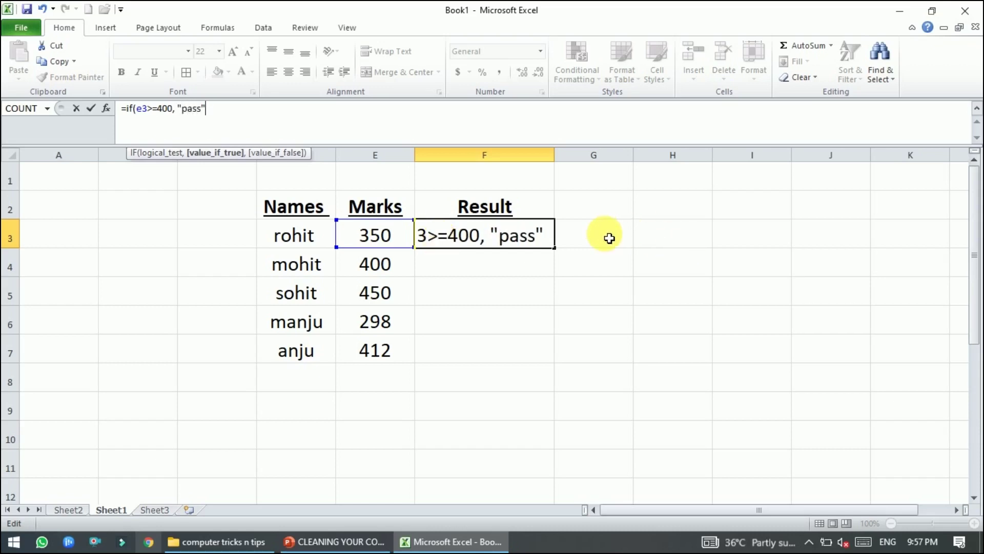
pyautogui.click(542, 235)
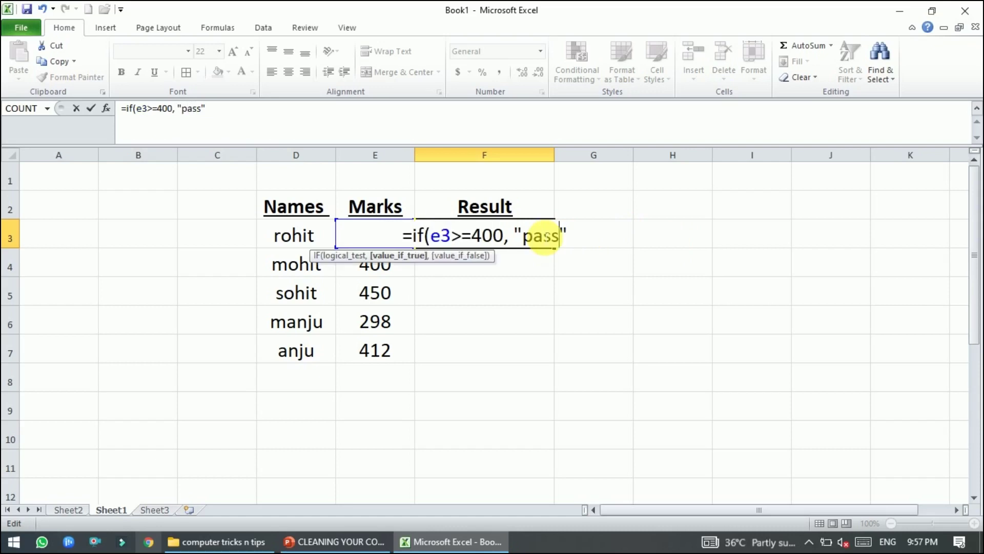
pyautogui.click(241, 114)
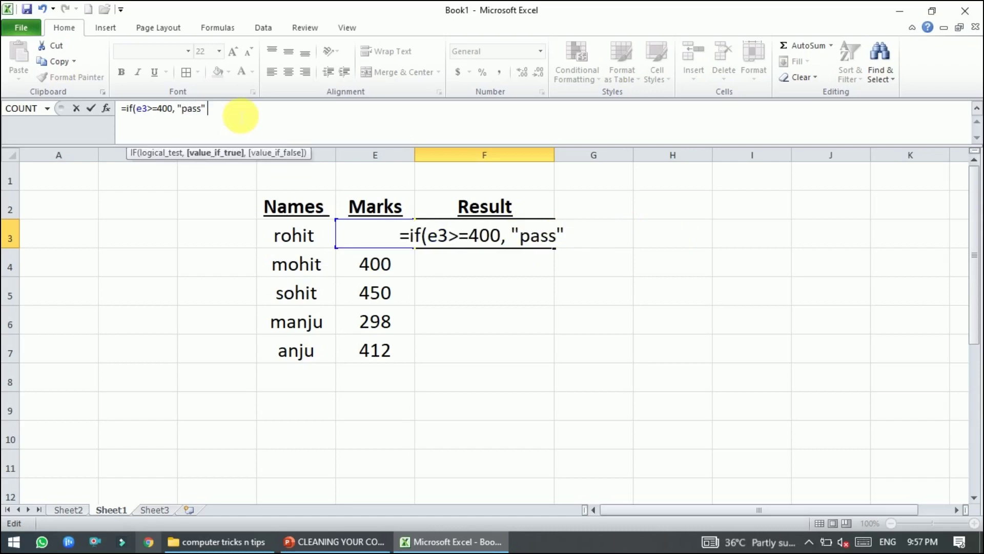
pyautogui.write(', "')
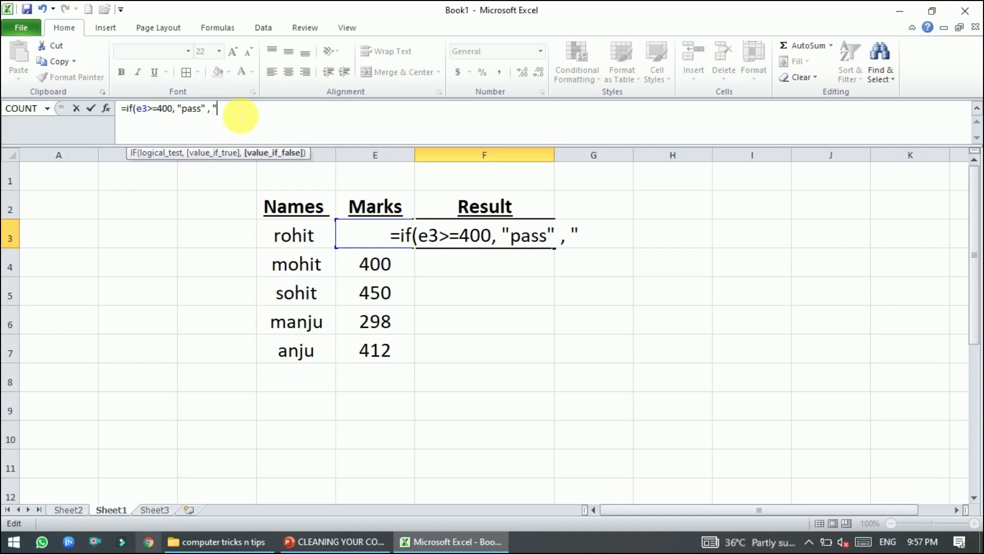
pyautogui.write('Fai')
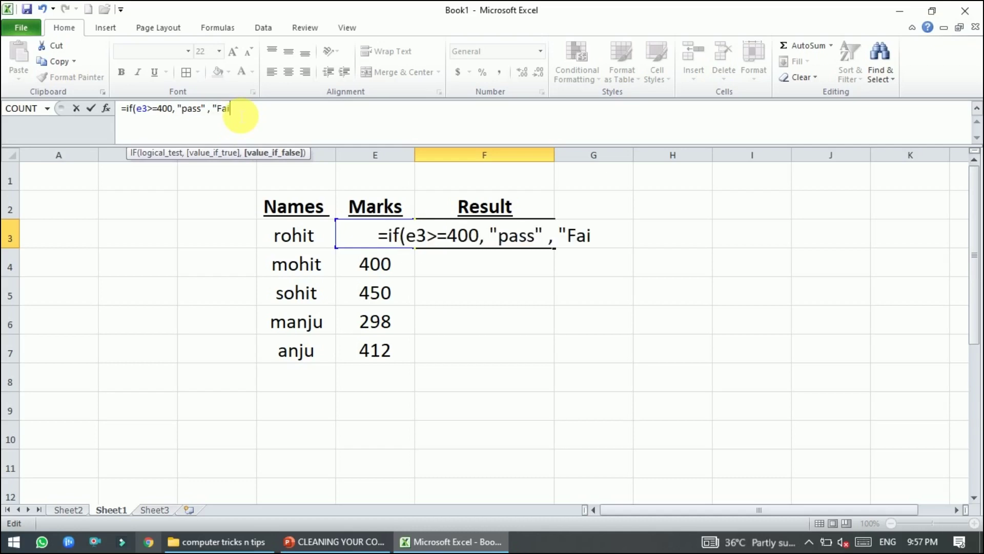
pyautogui.write('l')
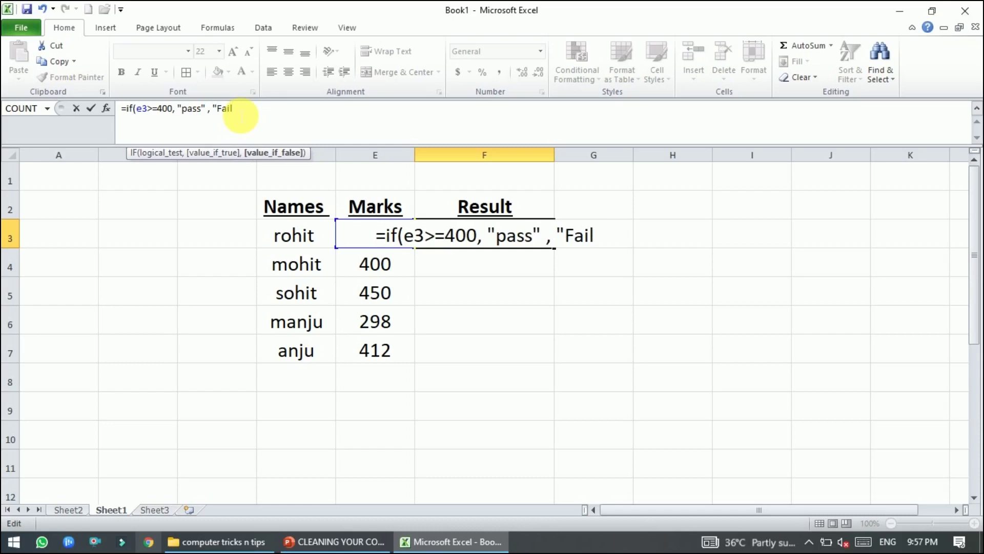
pyautogui.write('"')
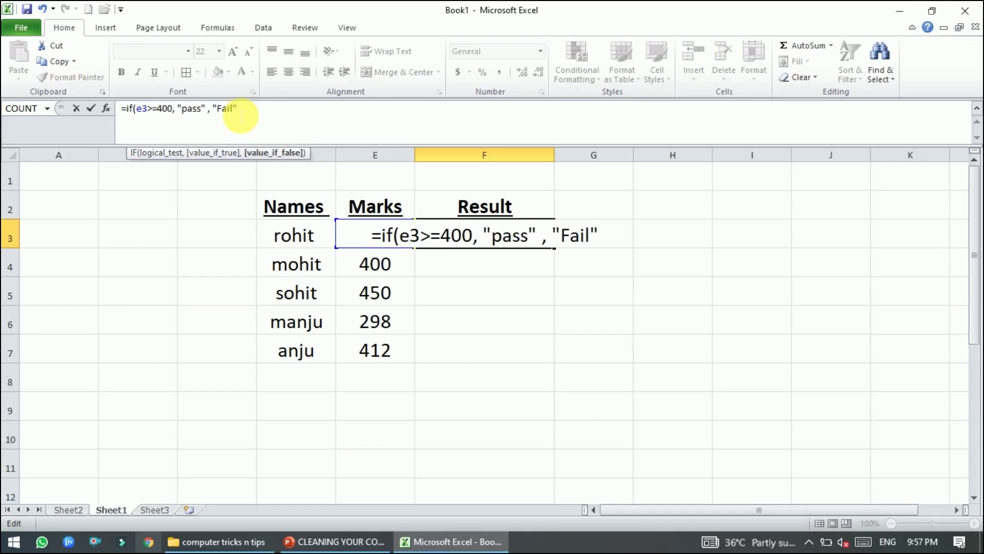
pyautogui.write(')')
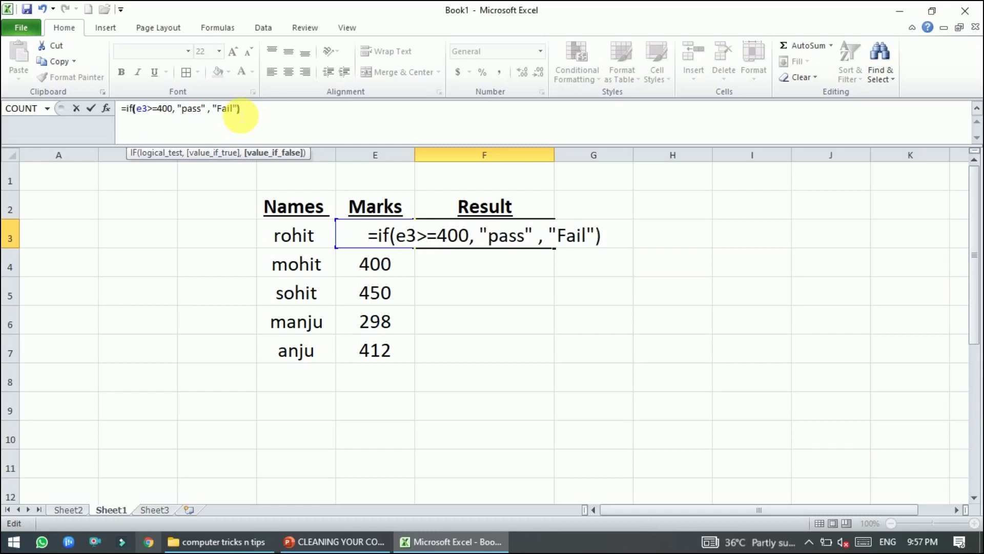
pyautogui.click(189, 112)
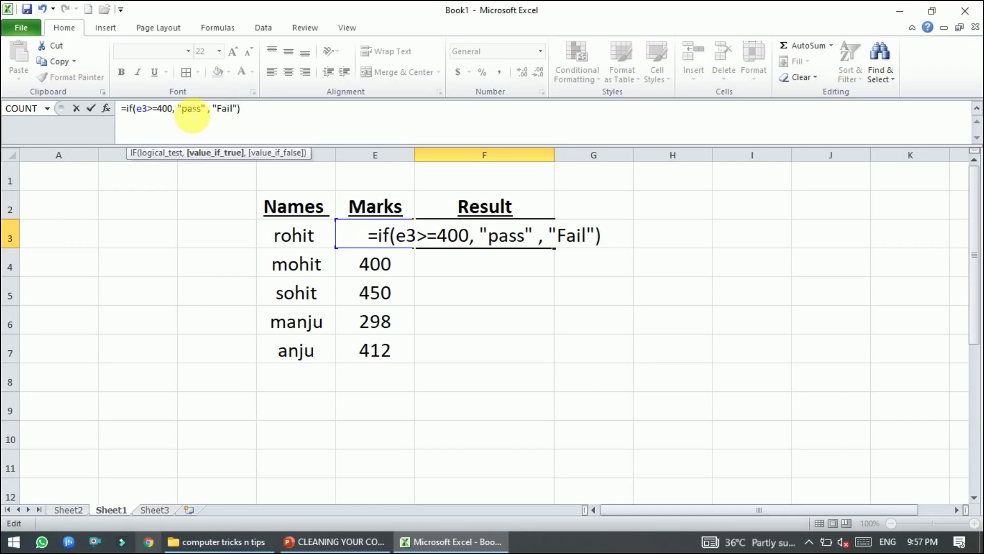
pyautogui.press('BackSpace')
pyautogui.write('P')
# Commit the F3 formula and fill it to F7: Fail for rohit and manju, Pass otherwise.
pyautogui.press('Return')
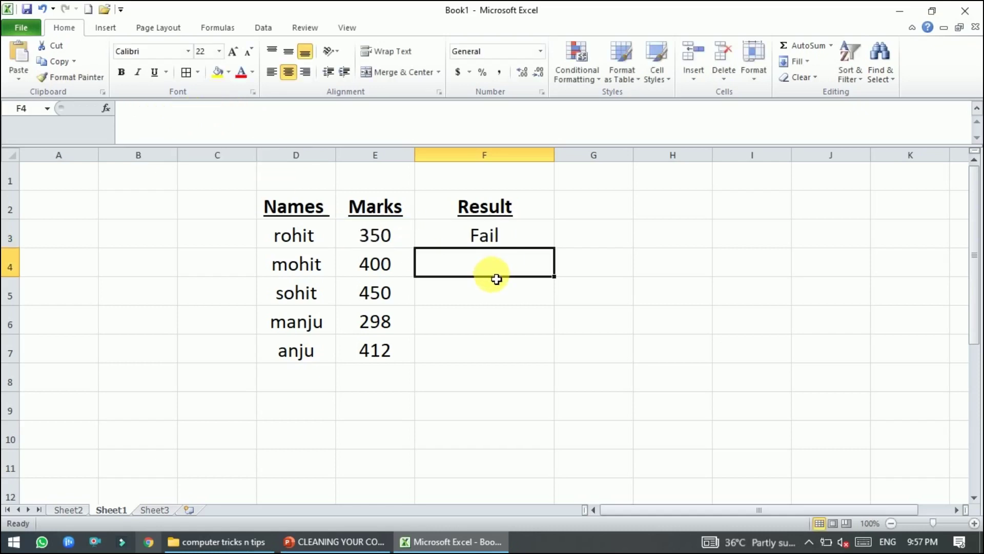
pyautogui.click(513, 244)
pyautogui.moveTo(554, 248)
pyautogui.mouseDown()
pyautogui.moveTo(556, 329)
pyautogui.moveTo(544, 357)
pyautogui.mouseUp()
pyautogui.click(692, 325)
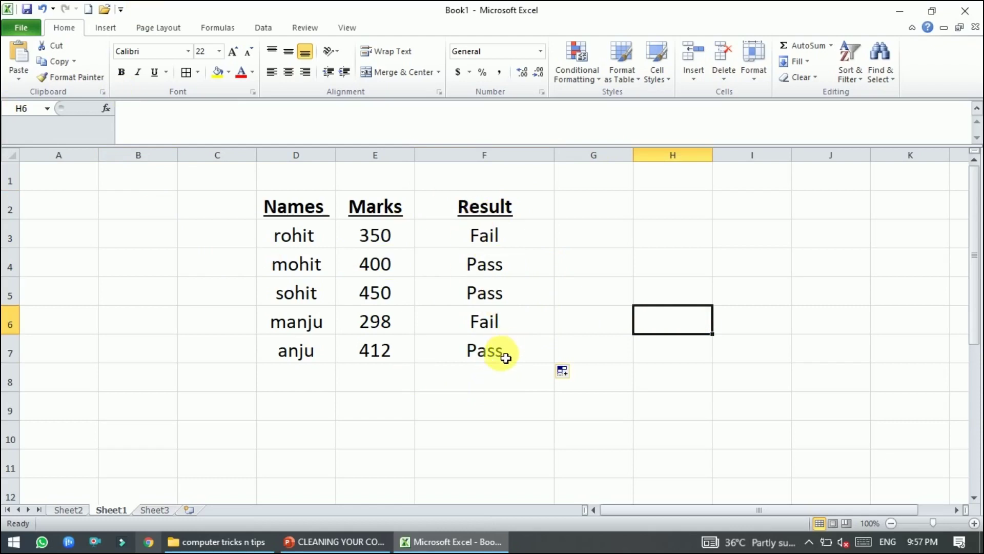
# Delete the letters of "Pass" in F3's formula, leaving empty quotes.
pyautogui.click(538, 240)
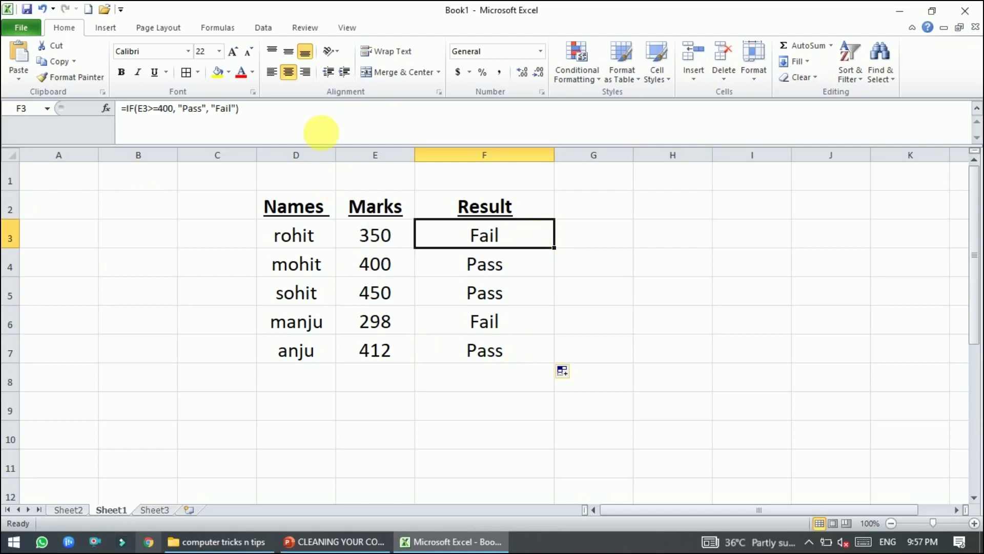
pyautogui.click(191, 120)
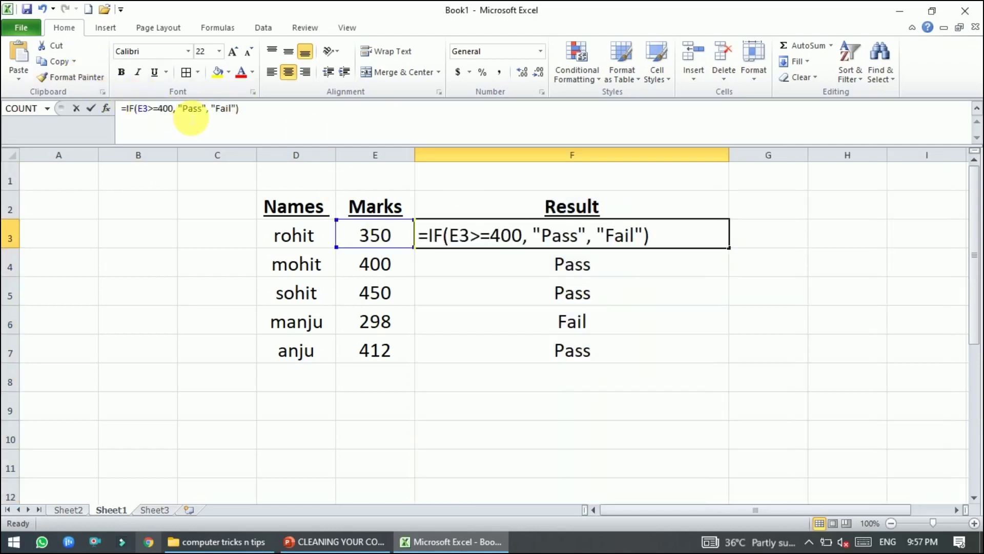
pyautogui.click(596, 238)
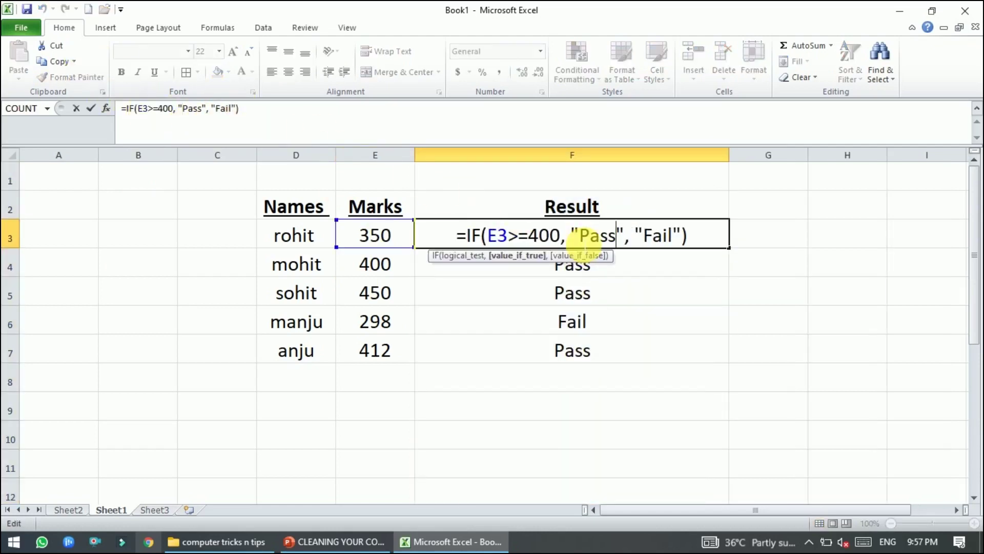
pyautogui.press('BackSpace')
pyautogui.press('BackSpace')
pyautogui.press('BackSpace')
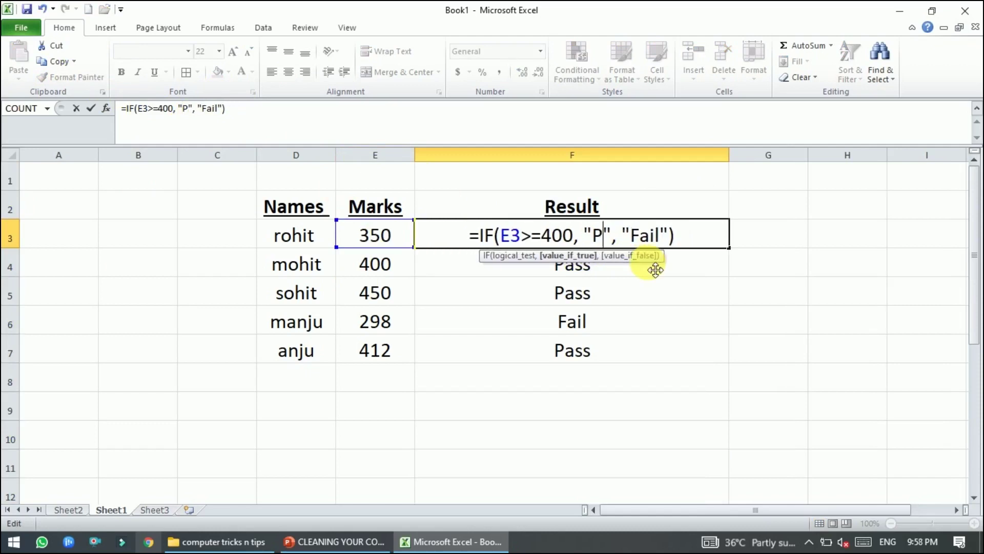
pyautogui.press('BackSpace')
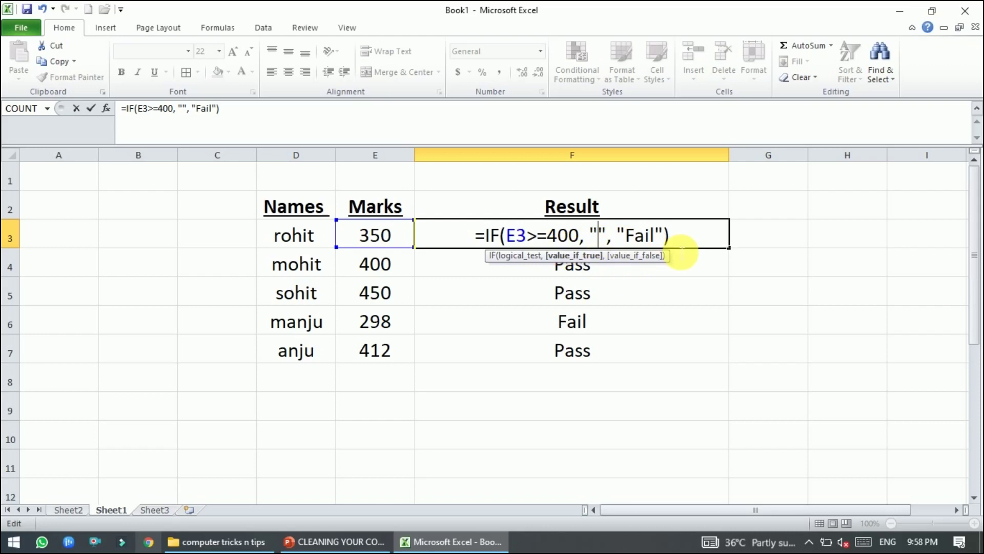
# Put a happy face emoji in the formula's pass-value quotes.
pyautogui.press('super+period')
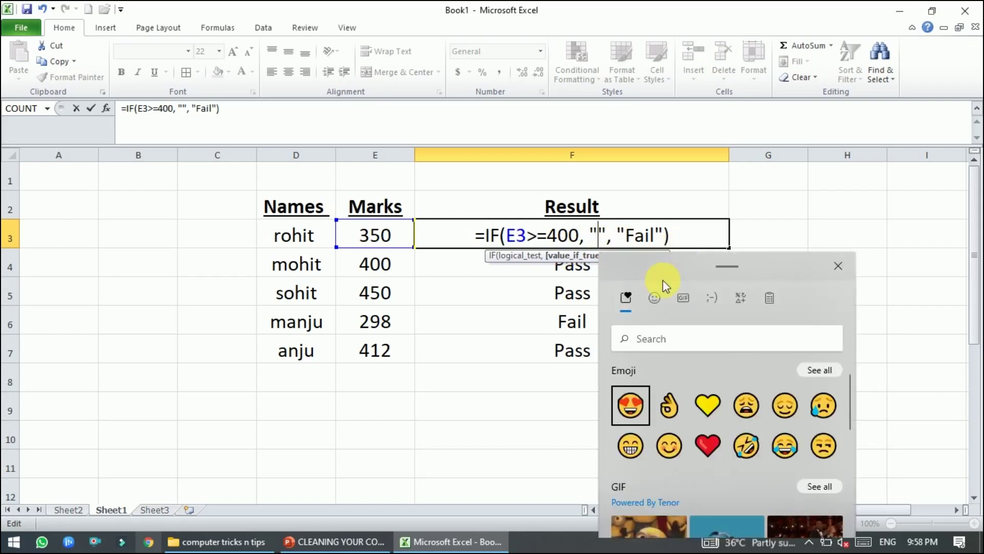
pyautogui.click(631, 408)
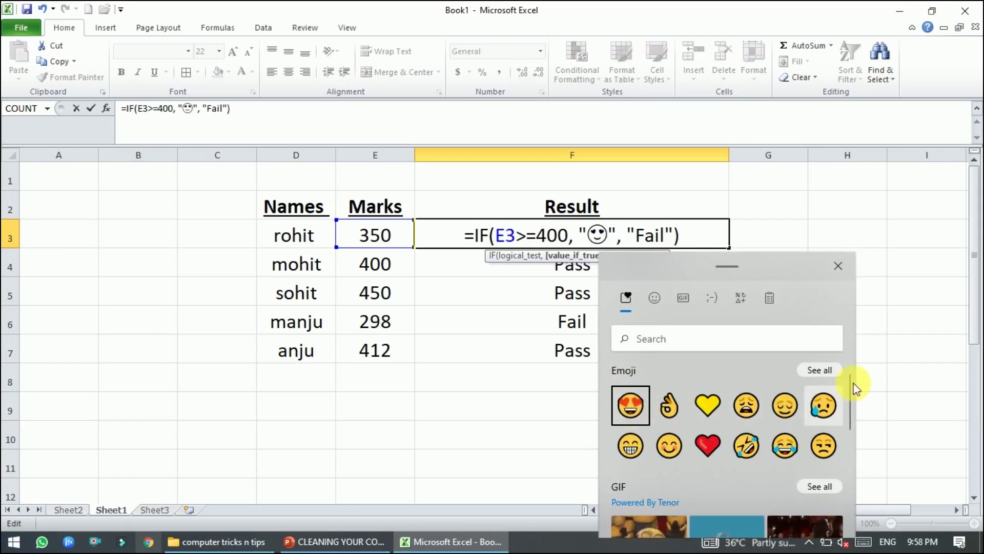
pyautogui.click(839, 265)
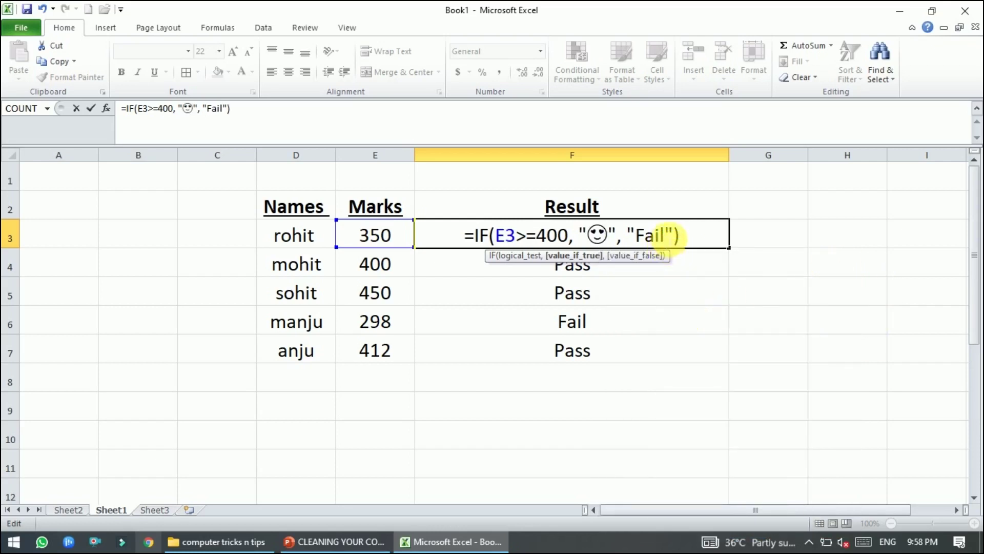
# Replace "Fail" in the formula with a sad face emoji.
pyautogui.moveTo(644, 236); pyautogui.dragTo(662, 237)
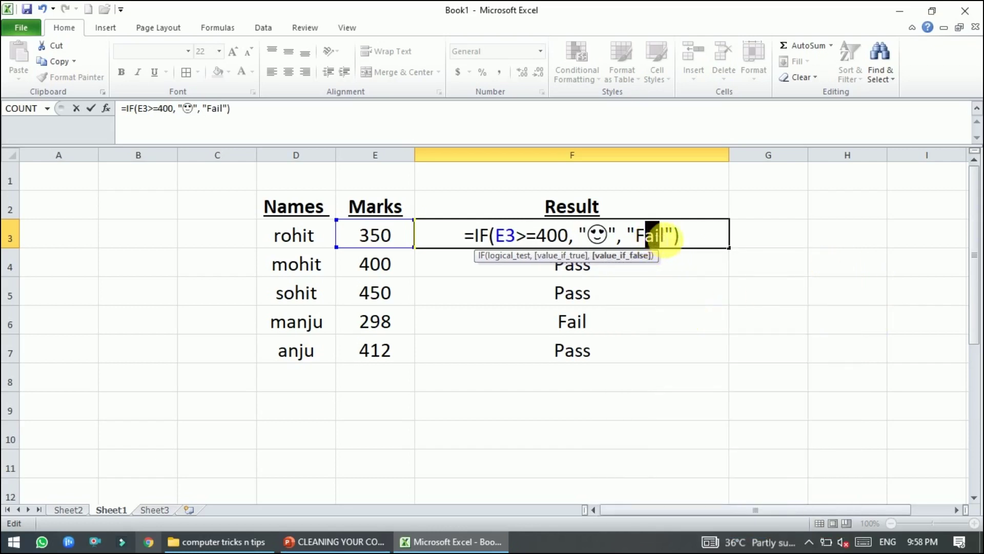
pyautogui.click(665, 235)
pyautogui.press('BackSpace')
pyautogui.press('BackSpace')
pyautogui.press('BackSpace')
pyautogui.press('BackSpace')
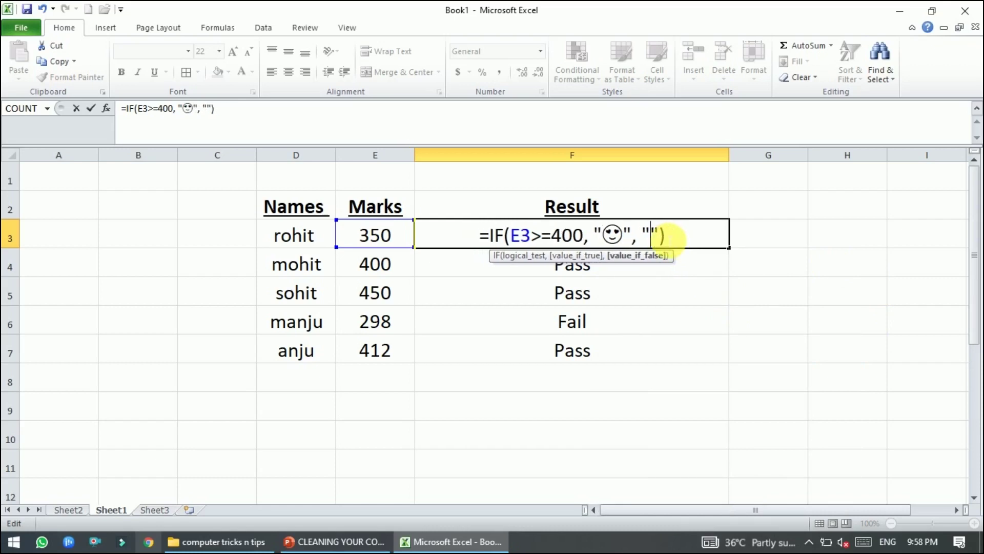
pyautogui.press('super+period')
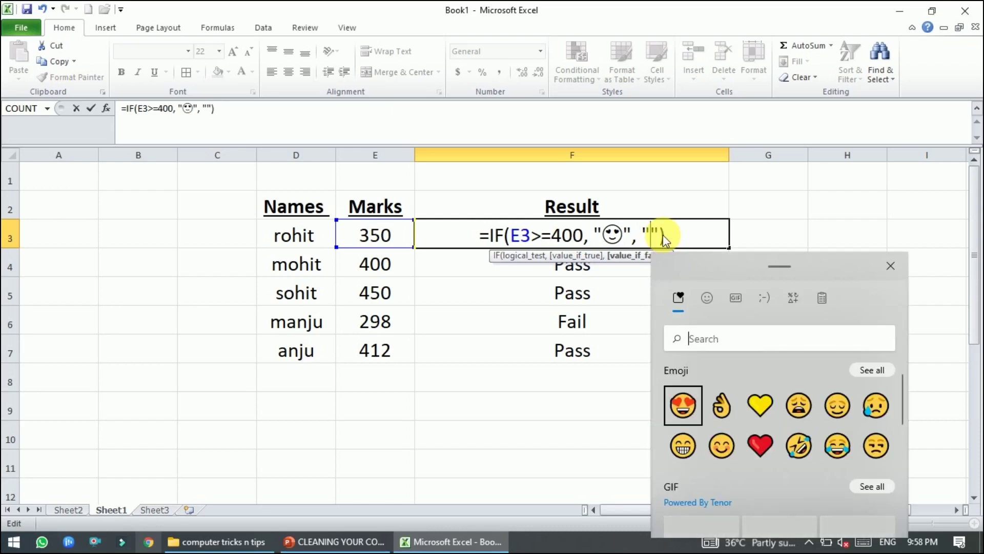
pyautogui.click(796, 414)
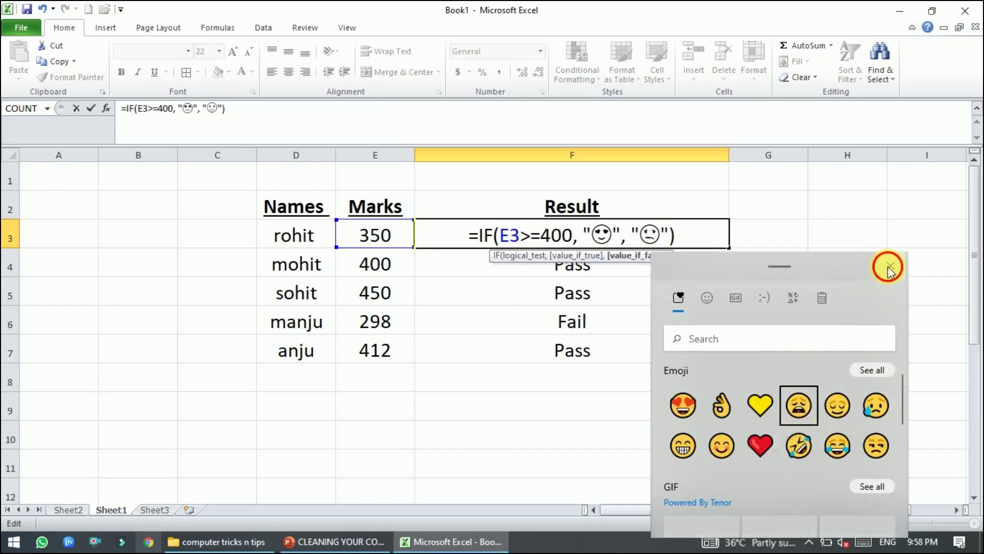
pyautogui.click(888, 266)
# Fill the emoji formula from F3 to F7: frowns for rohit and manju, smiles for the rest.
pyautogui.click(682, 319)
pyautogui.click(636, 246)
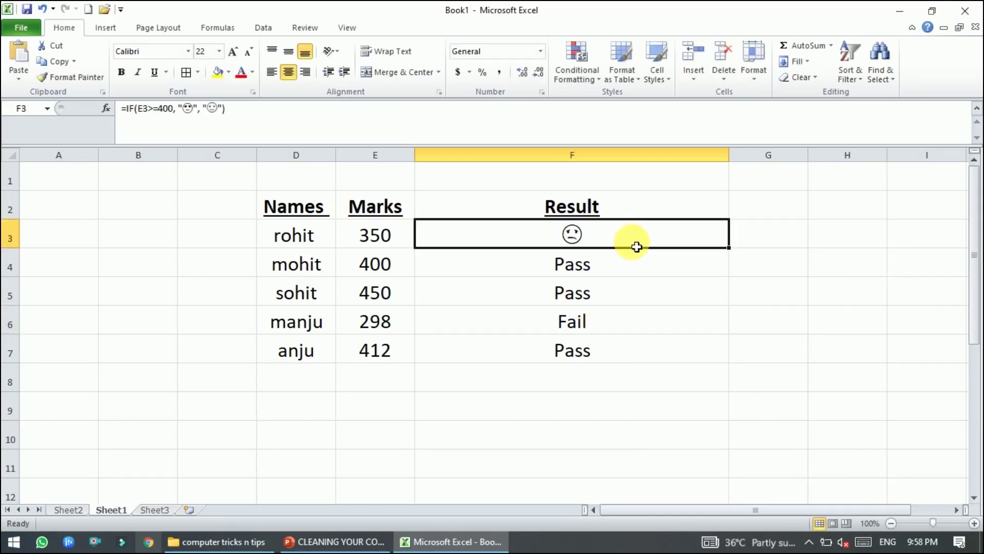
pyautogui.moveTo(729, 248); pyautogui.dragTo(715, 358)
pyautogui.click(880, 296)
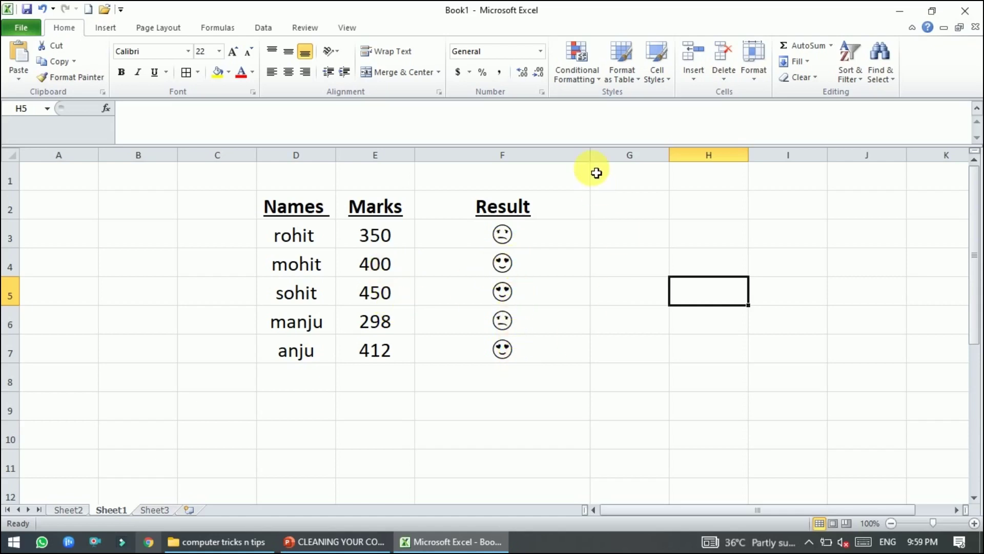
# Shrink column F so its width just fits the emoji faces.
pyautogui.moveTo(590, 156); pyautogui.dragTo(545, 173)
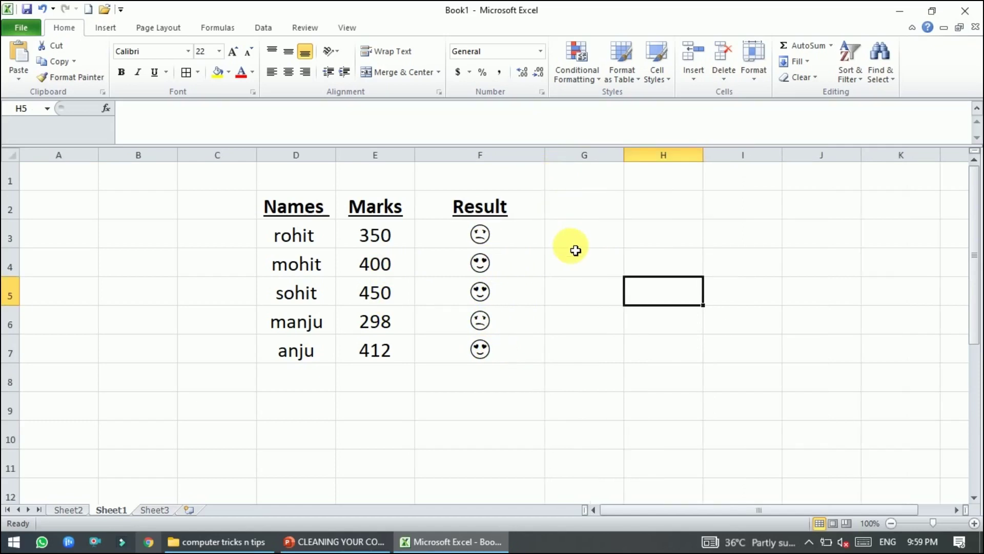